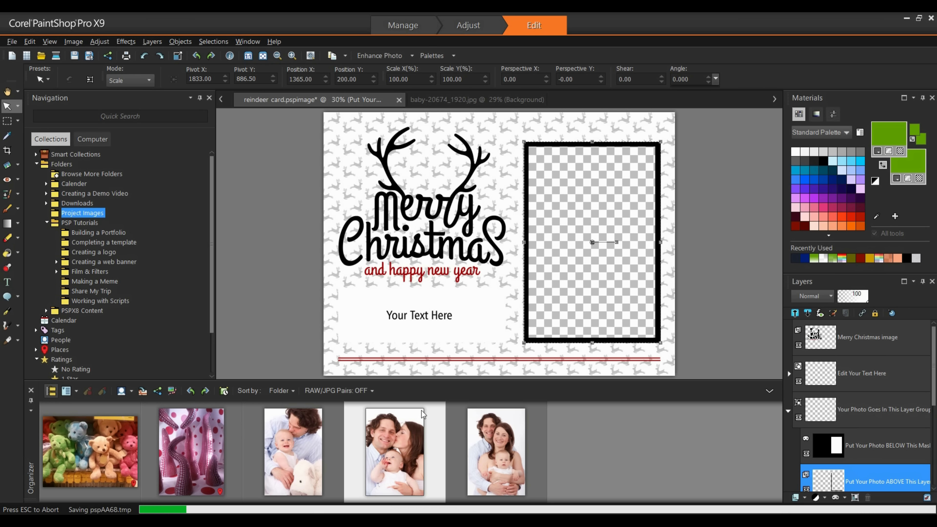
Preview the family photo from the Organizer, then return to the reindeer card and open the Edit menu
{"action": "left_click", "coordinate": [481, 443]}
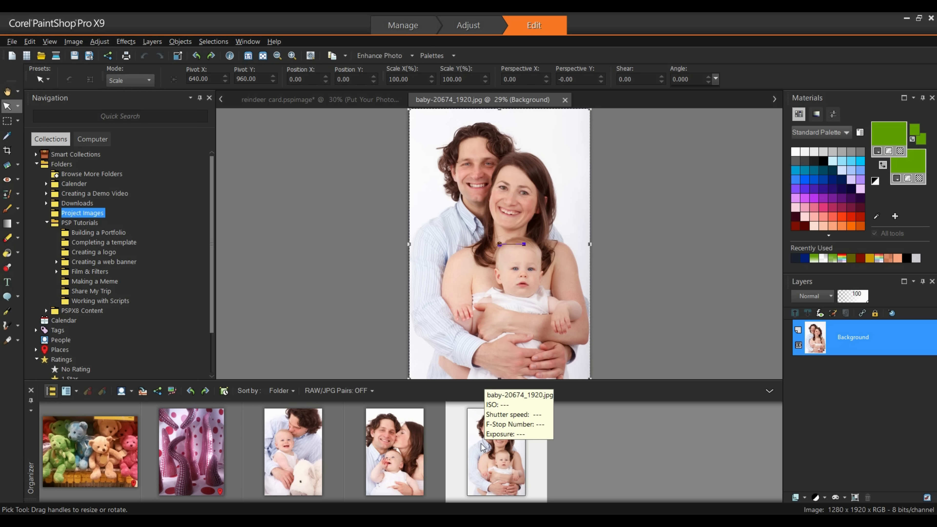
{"action": "left_click", "coordinate": [284, 100]}
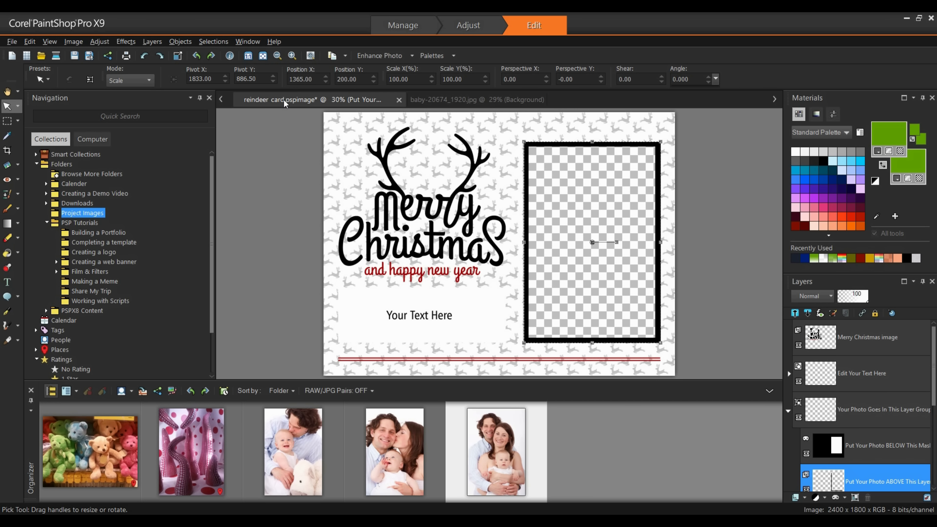
{"action": "left_click", "coordinate": [29, 41]}
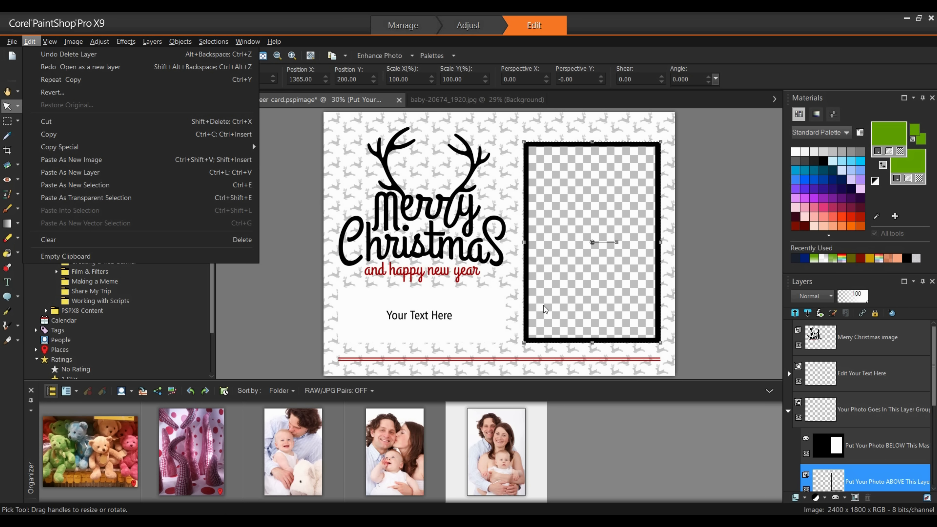
Drop the kissing-family photo into the card's photo layer group and collapse the side panels
{"action": "left_click", "coordinate": [255, 313]}
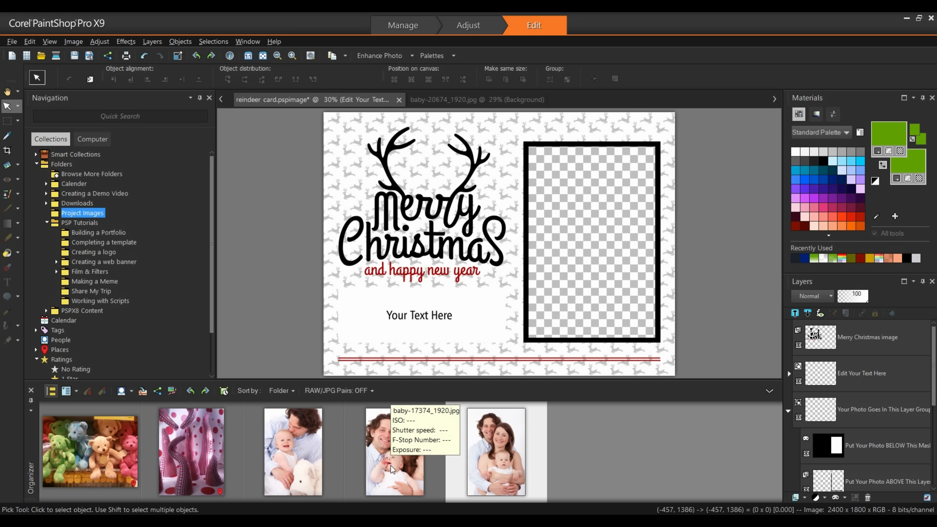
{"action": "left_click_drag", "start_coordinate": [393, 465], "coordinate": [865, 474]}
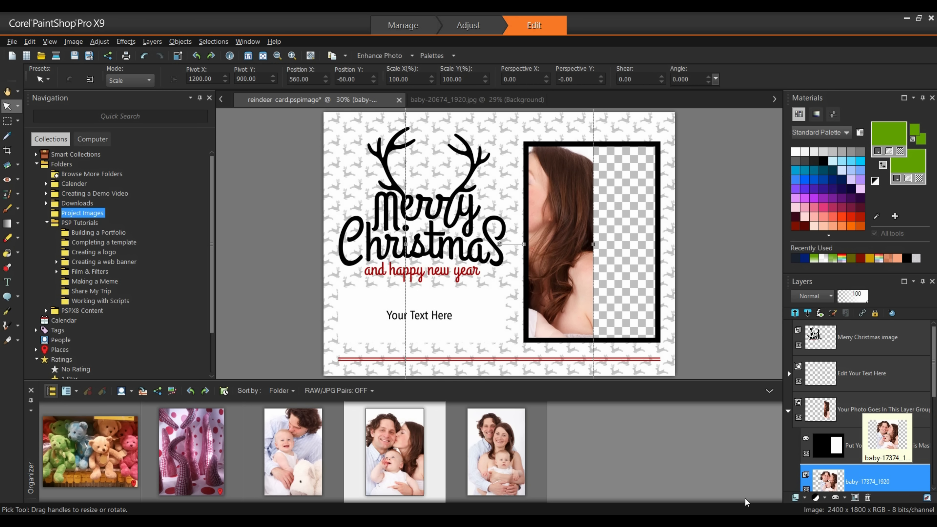
{"action": "left_click", "coordinate": [31, 400]}
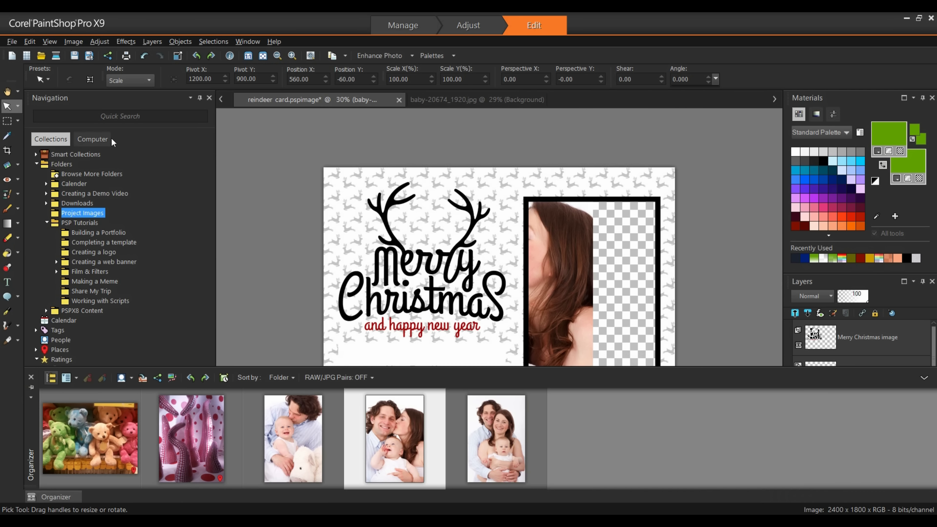
{"action": "left_click", "coordinate": [200, 98]}
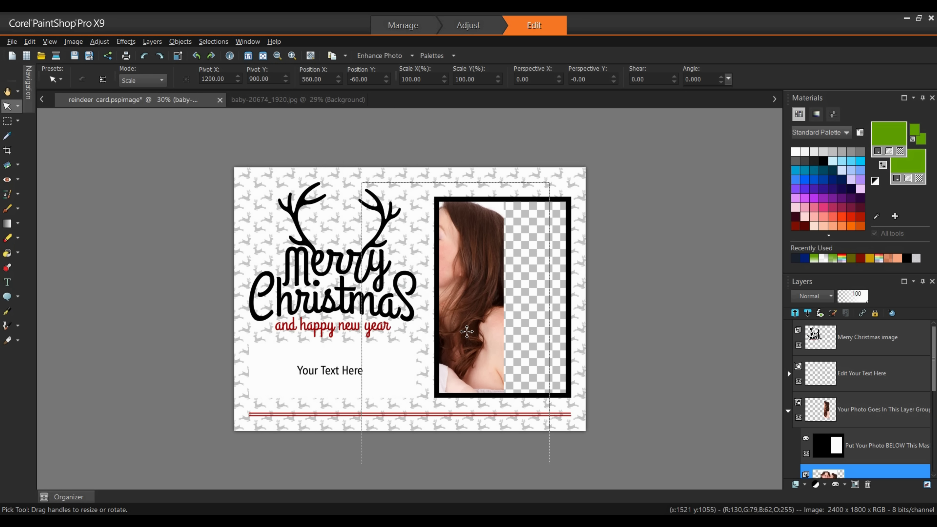
Move the family photo into the frame and scale it to about 74%
{"action": "left_click", "coordinate": [481, 338]}
{"action": "left_click", "coordinate": [470, 339]}
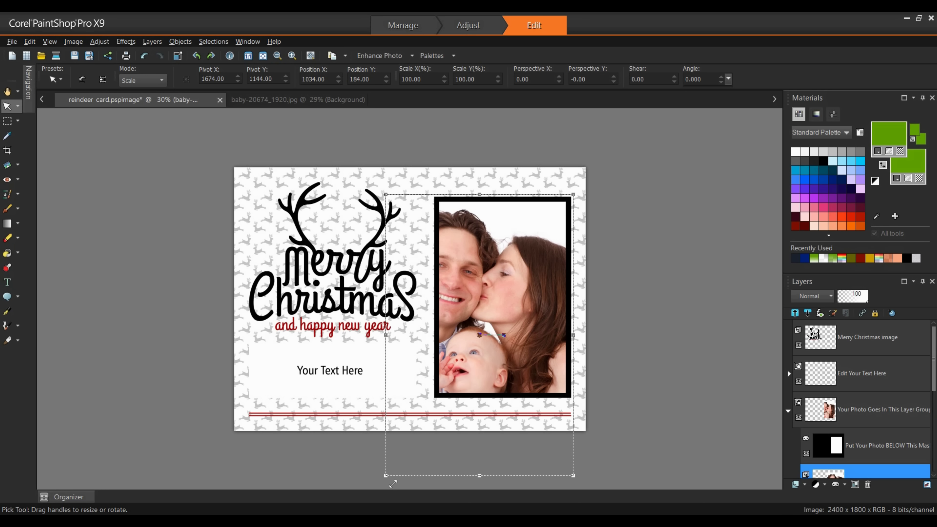
{"action": "left_click_drag", "start_coordinate": [385, 476], "coordinate": [443, 411]}
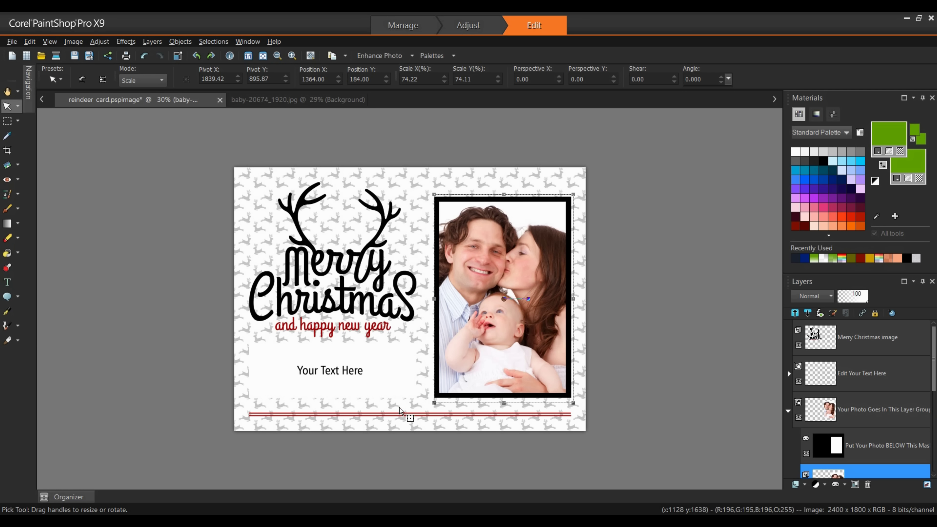
Replace the 'Your Text Here' placeholder with the pasted four-line Christmas greeting
{"action": "left_click", "coordinate": [857, 373]}
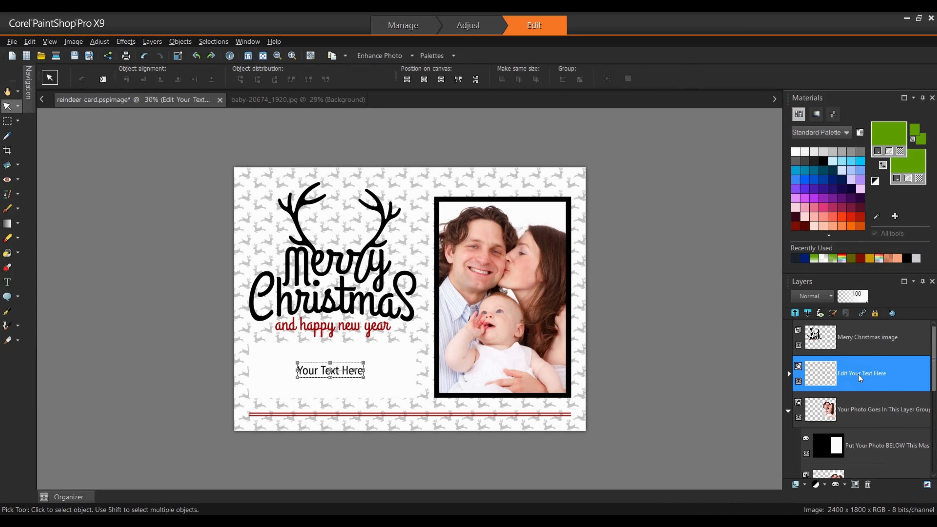
{"action": "left_click", "coordinate": [8, 282]}
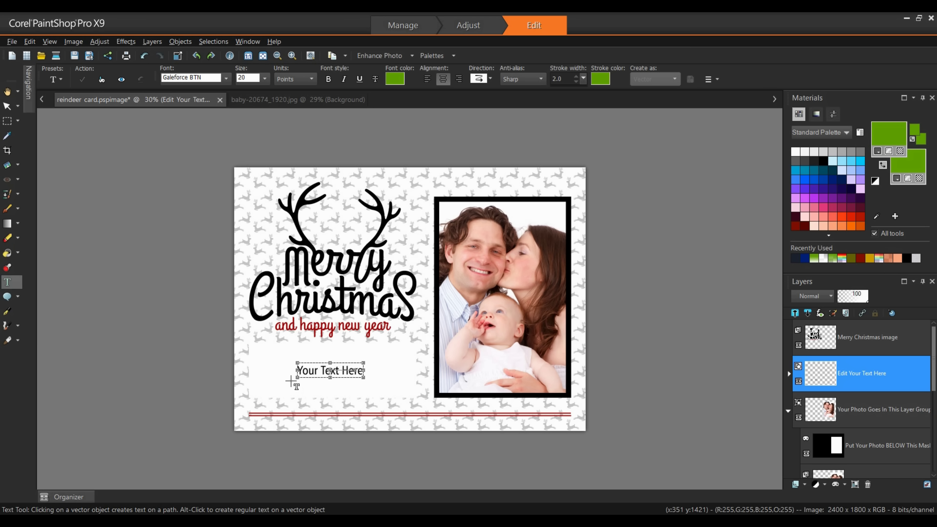
{"action": "left_click", "coordinate": [299, 370]}
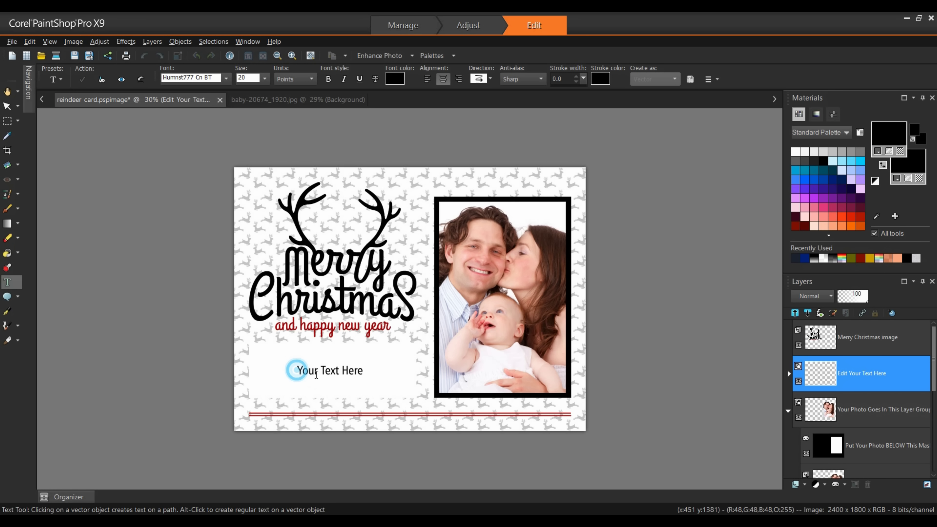
{"action": "left_click_drag", "start_coordinate": [298, 370], "coordinate": [369, 376]}
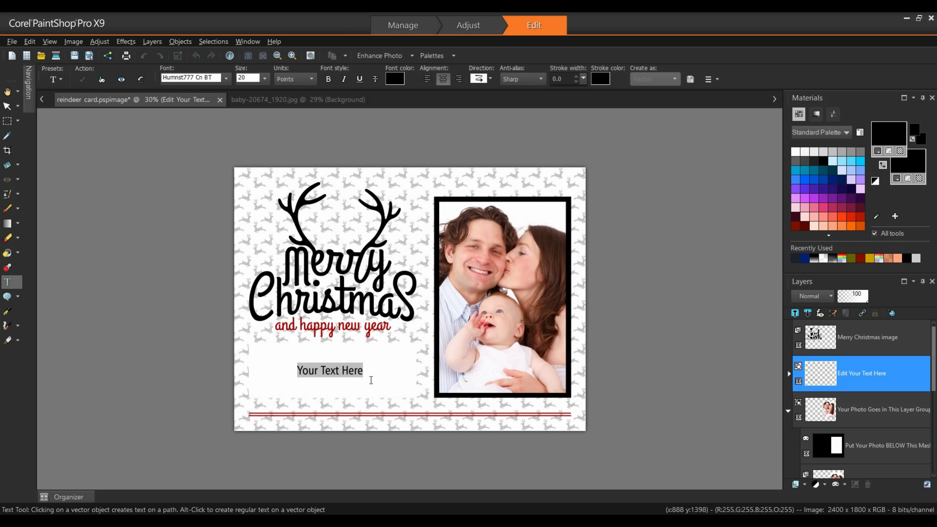
{"action": "type", "text": "Wishing you and your family a very Merry Christmas and the best for the new Year Love, the Scotts"}
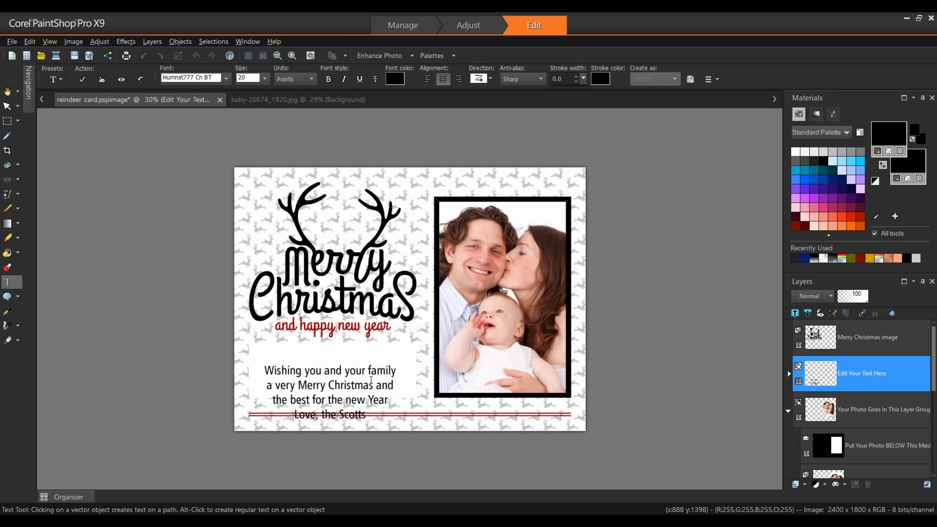
Move the greeting up beneath 'and happy new year', clear of the red lines
{"action": "left_click", "coordinate": [7, 106]}
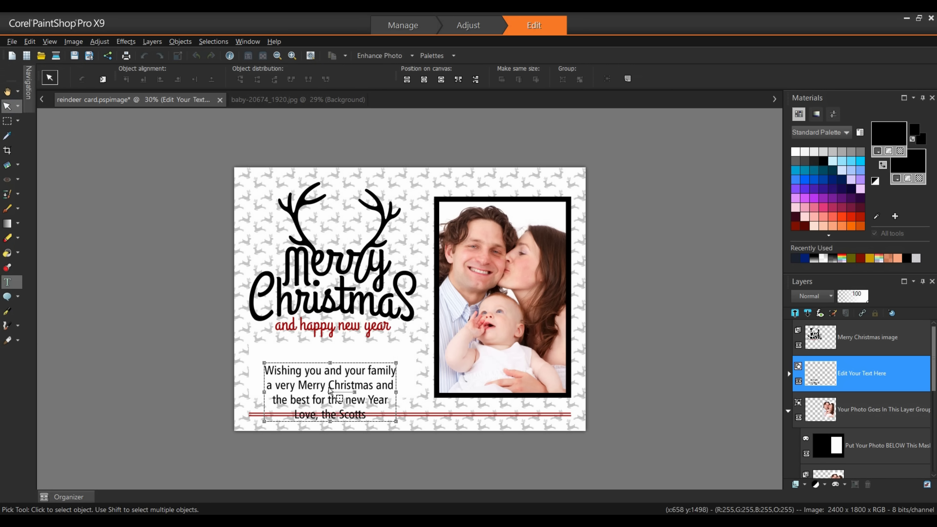
{"action": "left_click_drag", "start_coordinate": [330, 391], "coordinate": [266, 348]}
{"action": "left_click", "coordinate": [7, 282]}
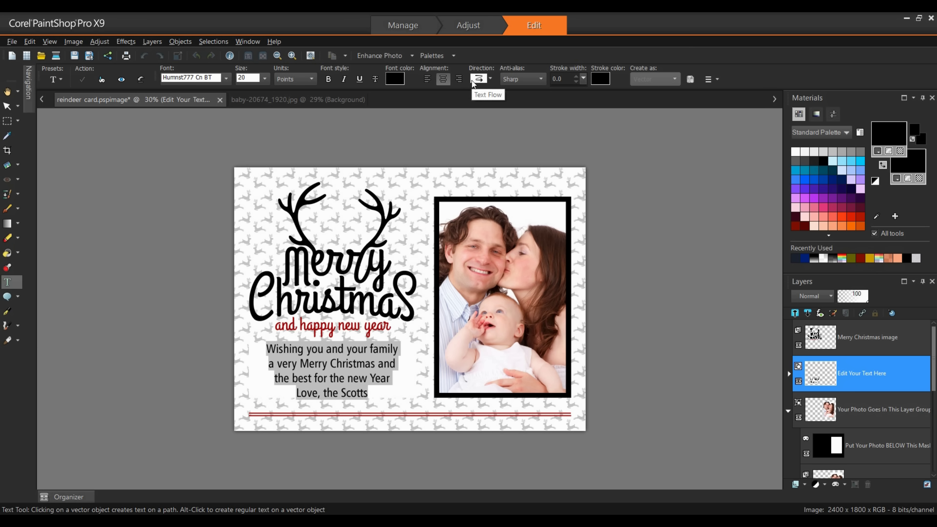
Set the greeting in bold Galeforce BTN script at size 20 and open its font colour settings
{"action": "scroll", "coordinate": [206, 78], "scroll_direction": "down", "scroll_amount": 1}
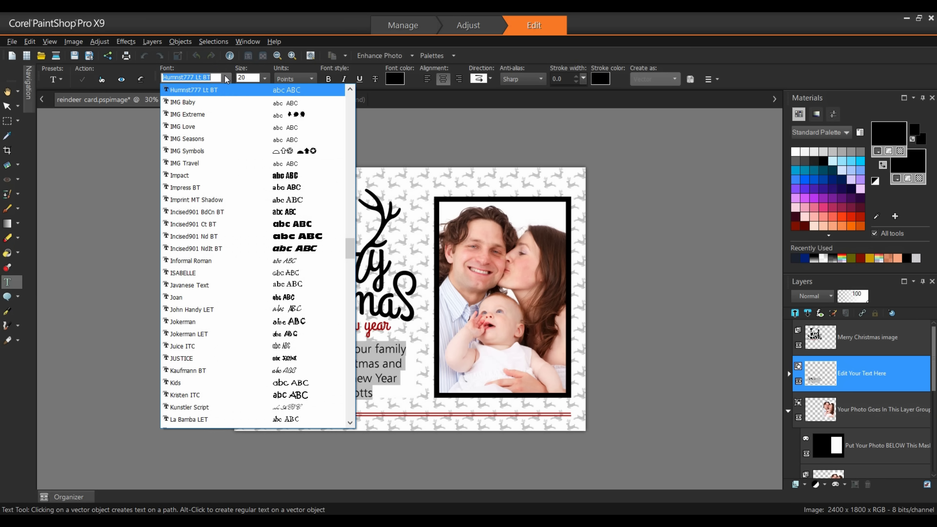
{"action": "left_click", "coordinate": [226, 78]}
{"action": "type", "text": "Galeforce BTN"}
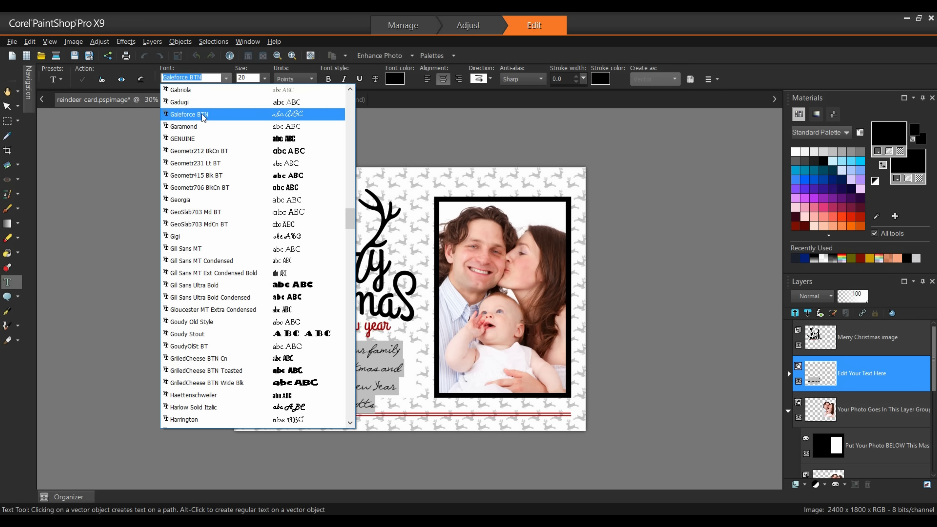
{"action": "left_click", "coordinate": [202, 115]}
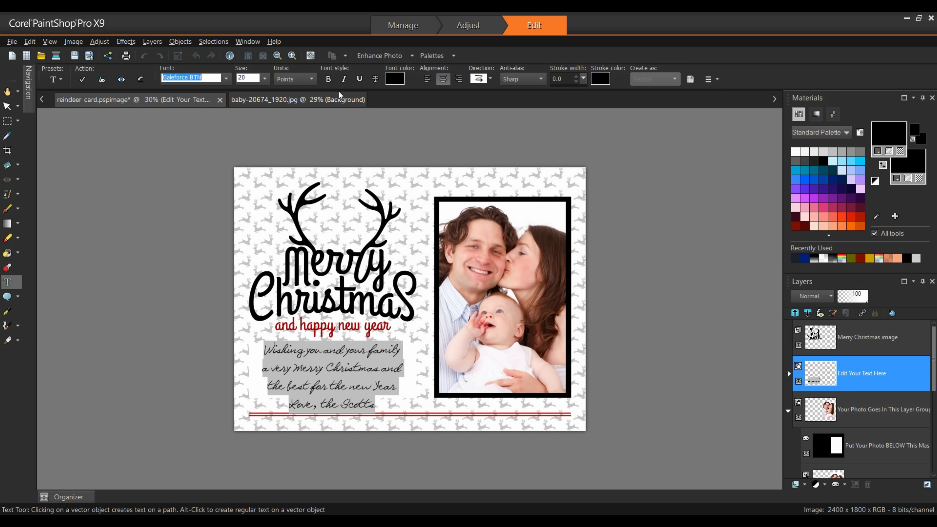
{"action": "left_click", "coordinate": [328, 79]}
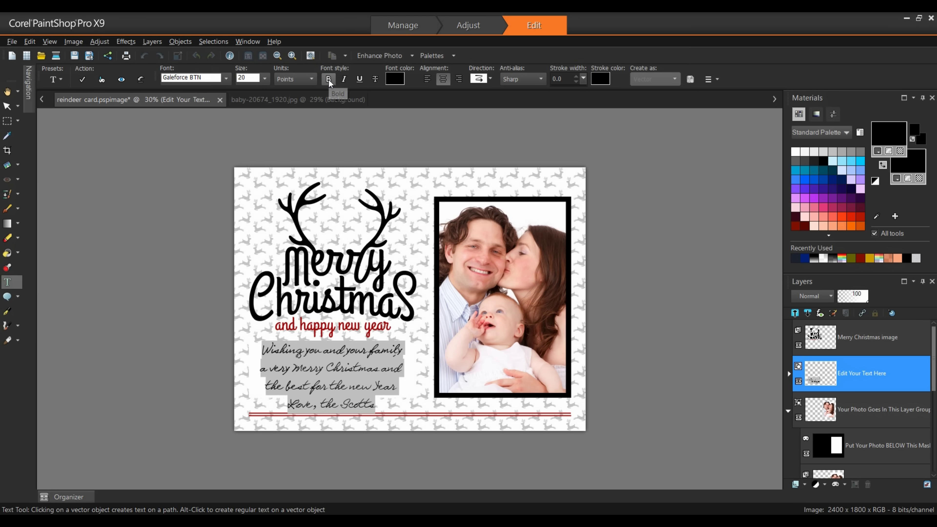
{"action": "left_click", "coordinate": [329, 80]}
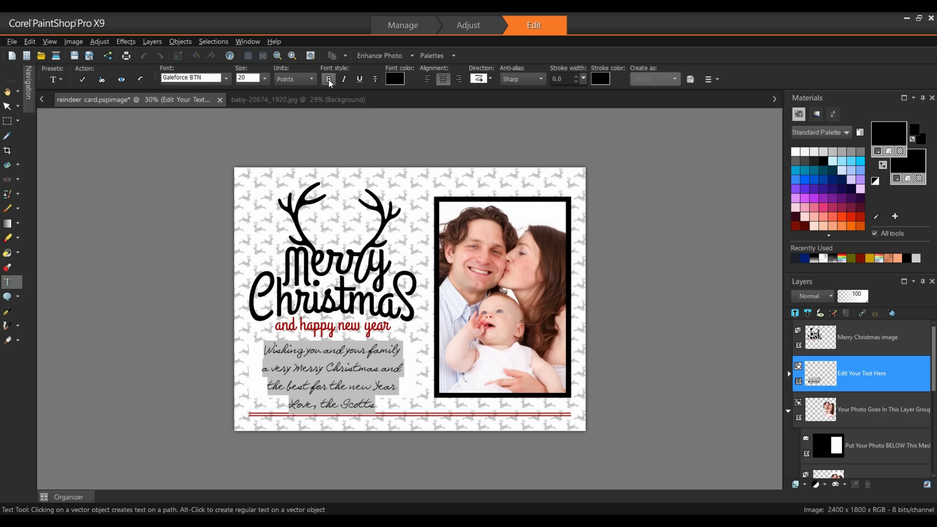
{"action": "left_click", "coordinate": [397, 78]}
{"action": "left_click", "coordinate": [399, 78]}
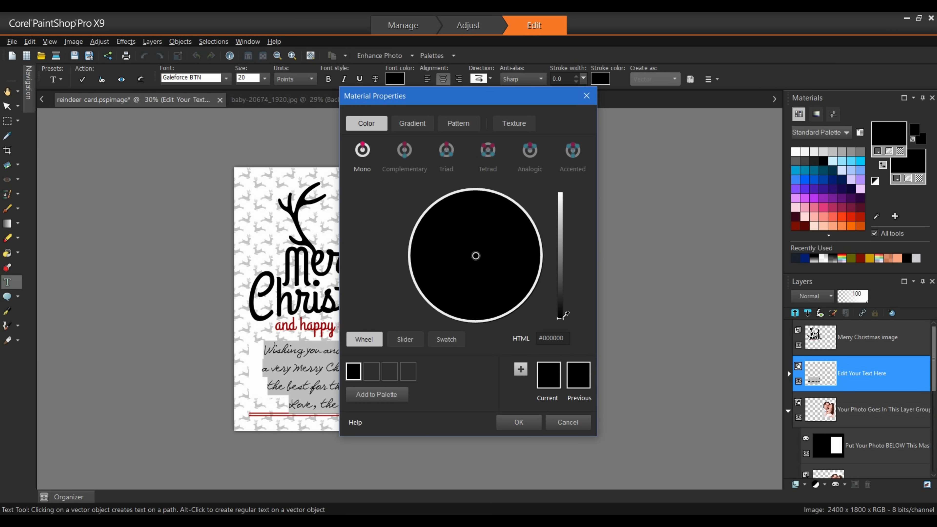
Set the greeting's font colour to green #60a101
{"action": "left_click_drag", "start_coordinate": [561, 317], "coordinate": [570, 256]}
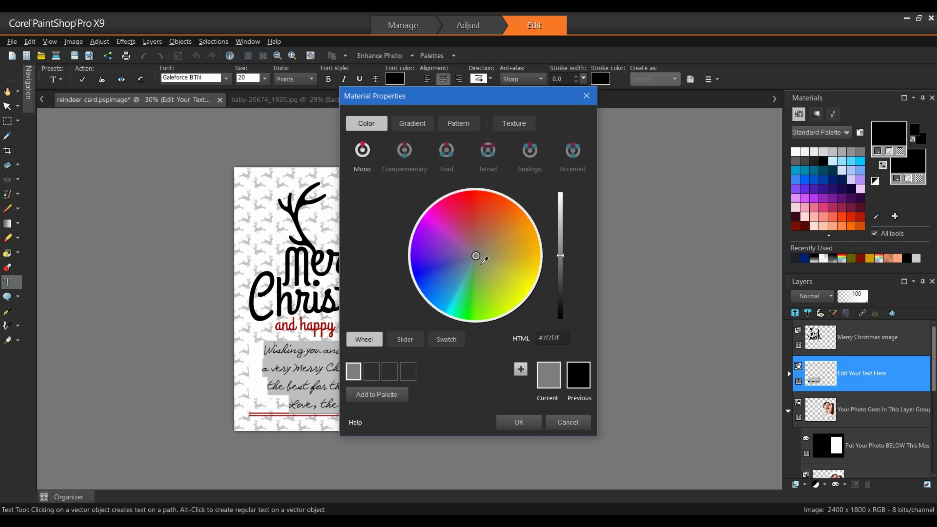
{"action": "left_click", "coordinate": [476, 258]}
{"action": "left_click_drag", "start_coordinate": [481, 266], "coordinate": [492, 316]}
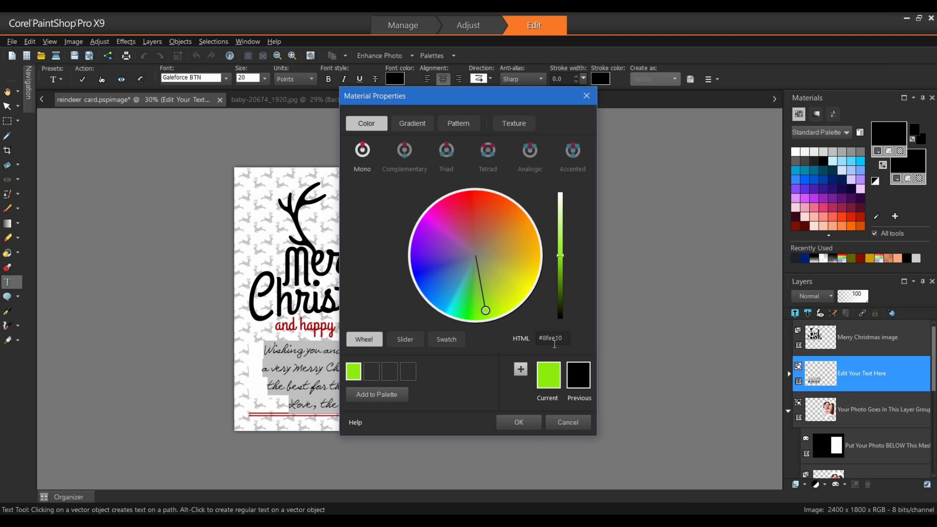
{"action": "double_click", "coordinate": [568, 345]}
{"action": "type", "text": "60"}
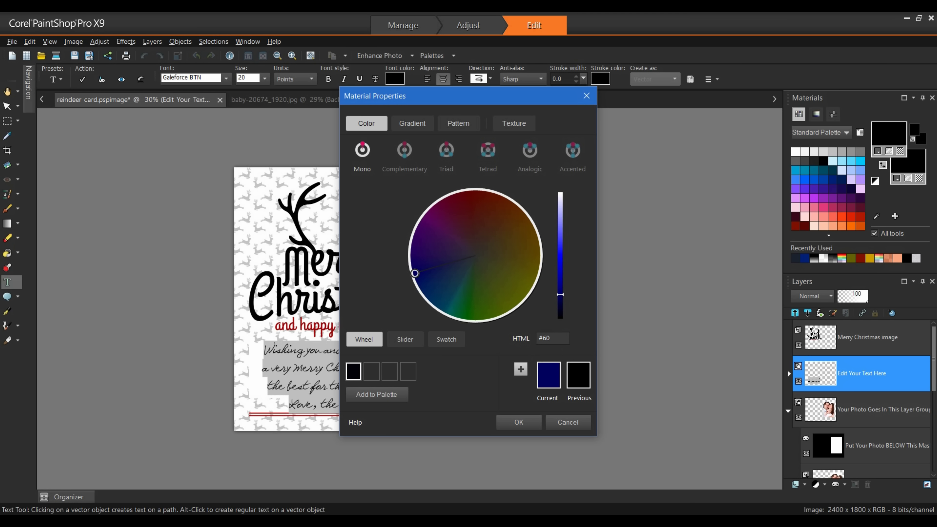
{"action": "type", "text": "a101"}
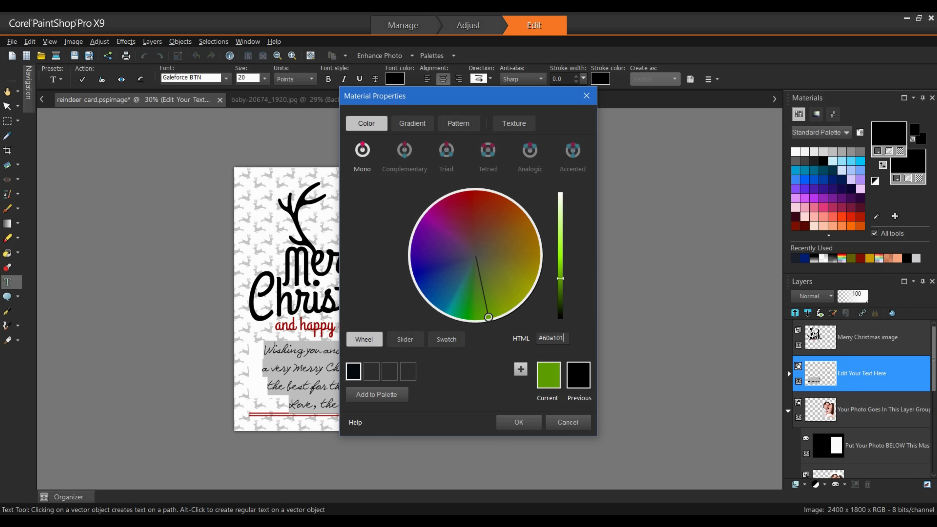
{"action": "left_click", "coordinate": [518, 422]}
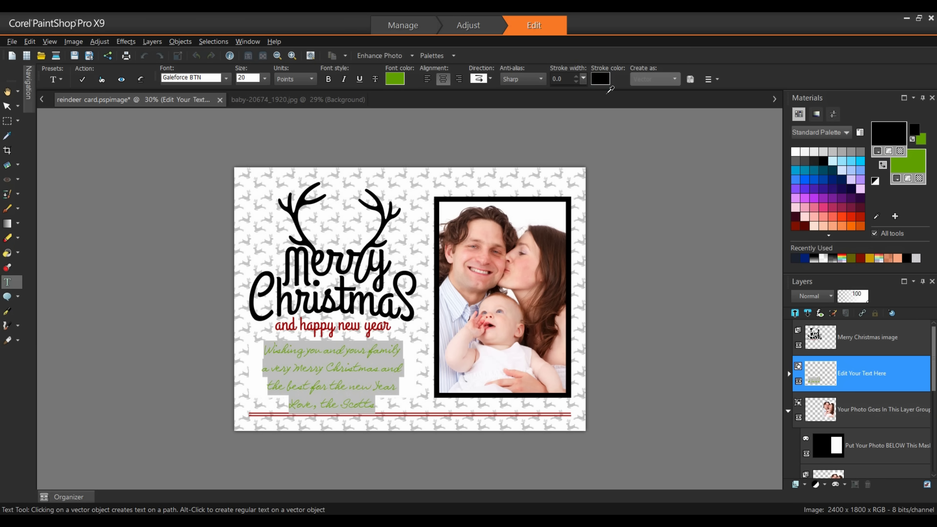
Give the greeting a matching #60a101 green stroke 3.0 wide
{"action": "left_click", "coordinate": [603, 83]}
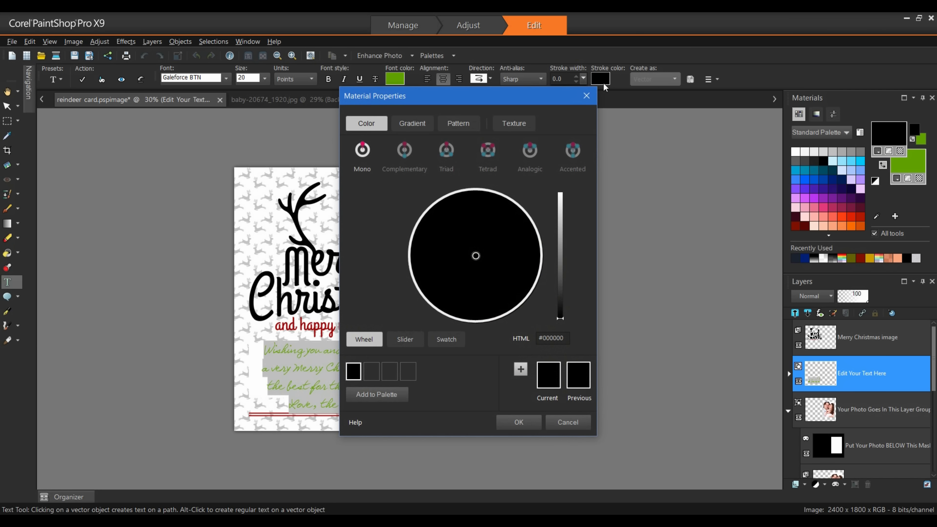
{"action": "left_click", "coordinate": [554, 343]}
{"action": "left_click_drag", "start_coordinate": [542, 337], "coordinate": [610, 345]}
{"action": "type", "text": "60"}
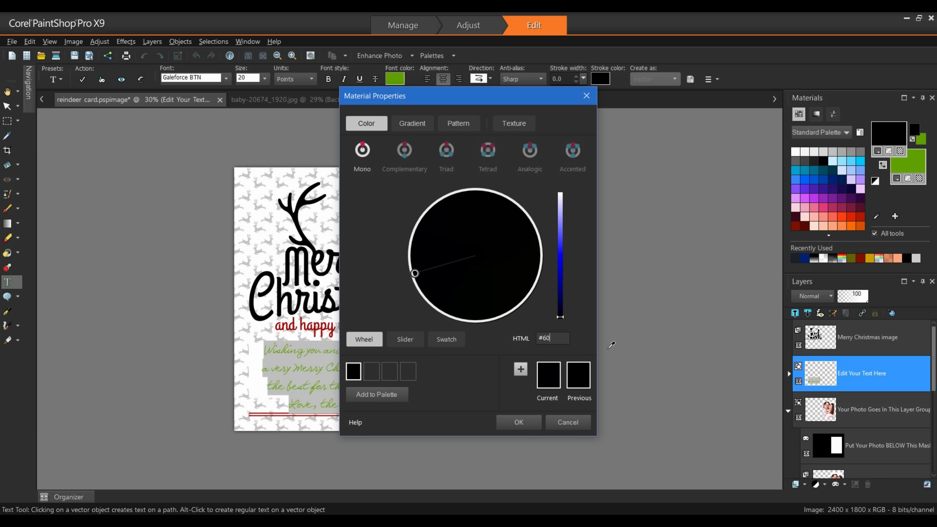
{"action": "type", "text": "a101"}
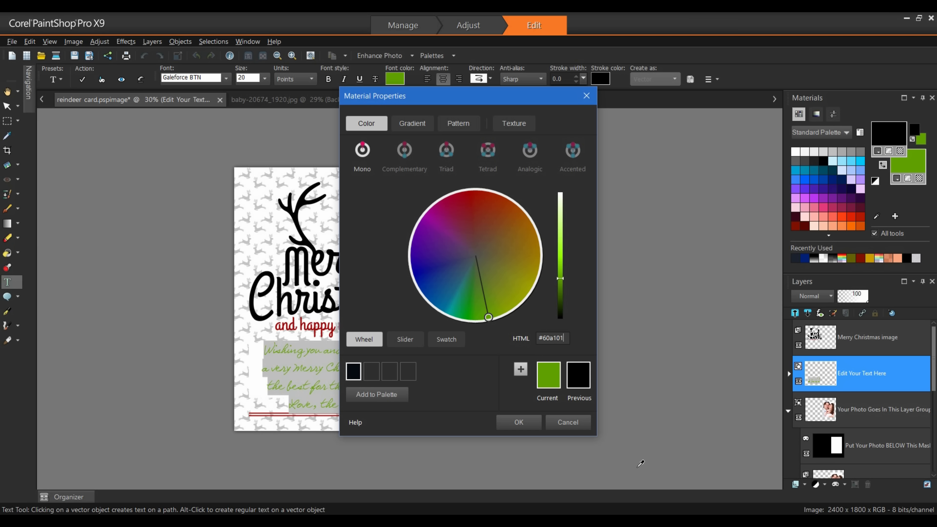
{"action": "left_click", "coordinate": [531, 419]}
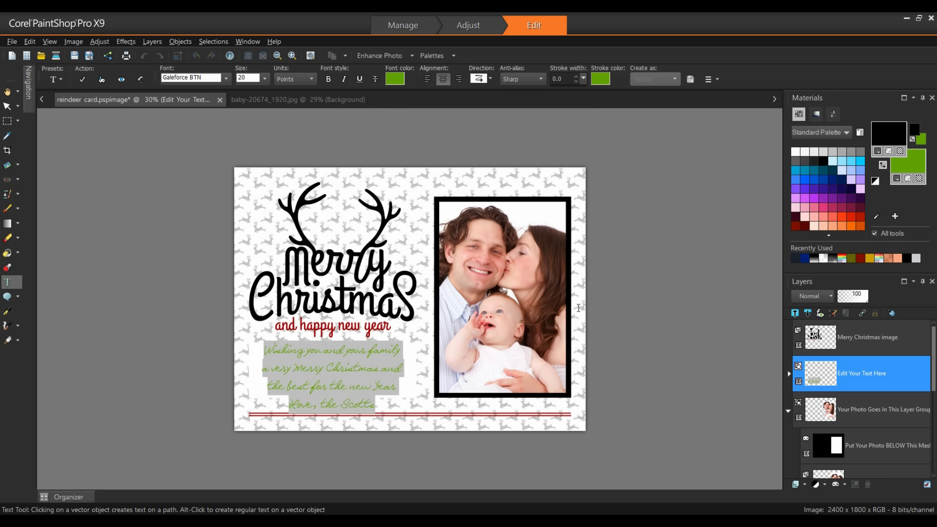
{"action": "left_click", "coordinate": [577, 76]}
{"action": "left_click", "coordinate": [576, 76]}
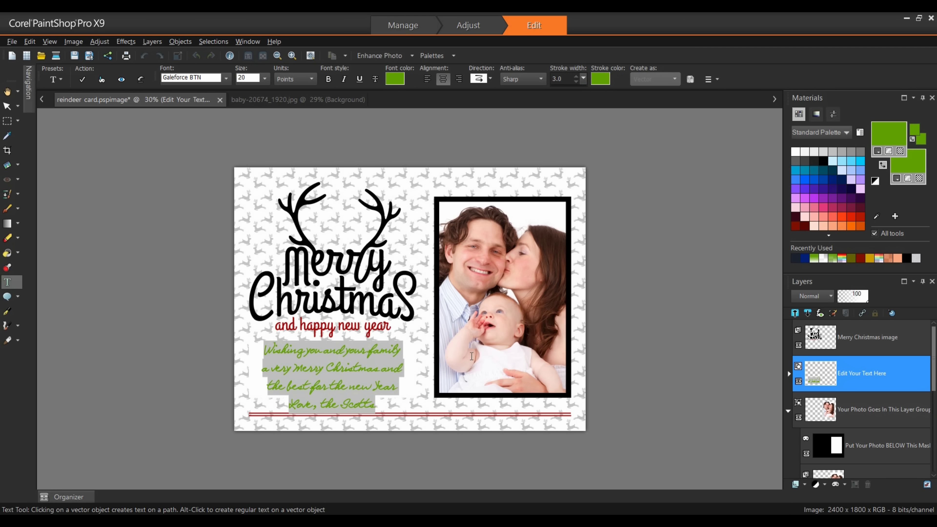
Tighten the greeting's leading to -0.3
{"action": "left_click", "coordinate": [717, 79]}
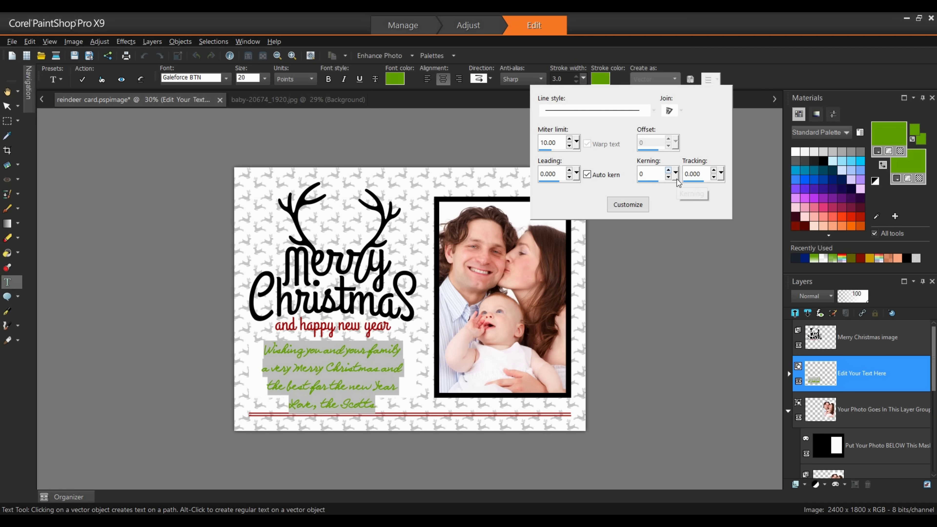
{"action": "left_click", "coordinate": [548, 174]}
{"action": "type", "text": "-.3"}
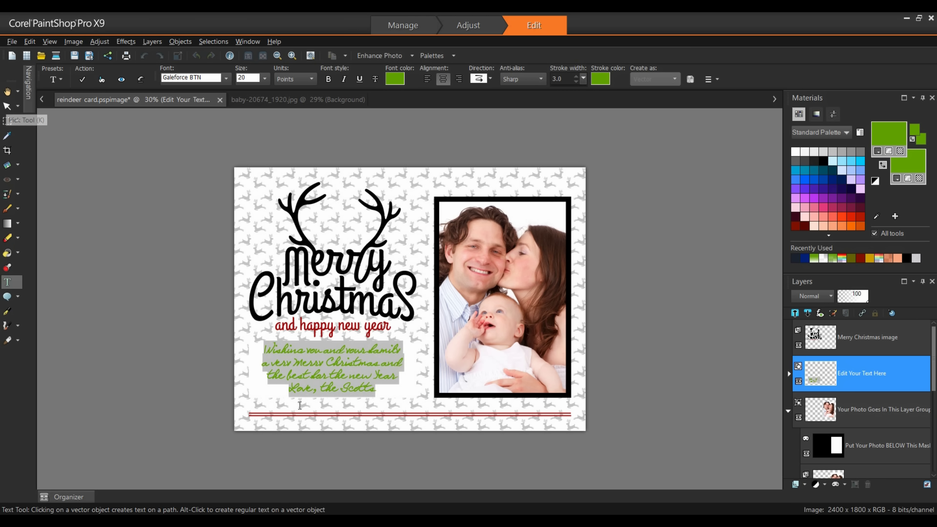
Shift the greeting block slightly lower and save the card
{"action": "key", "text": "k"}
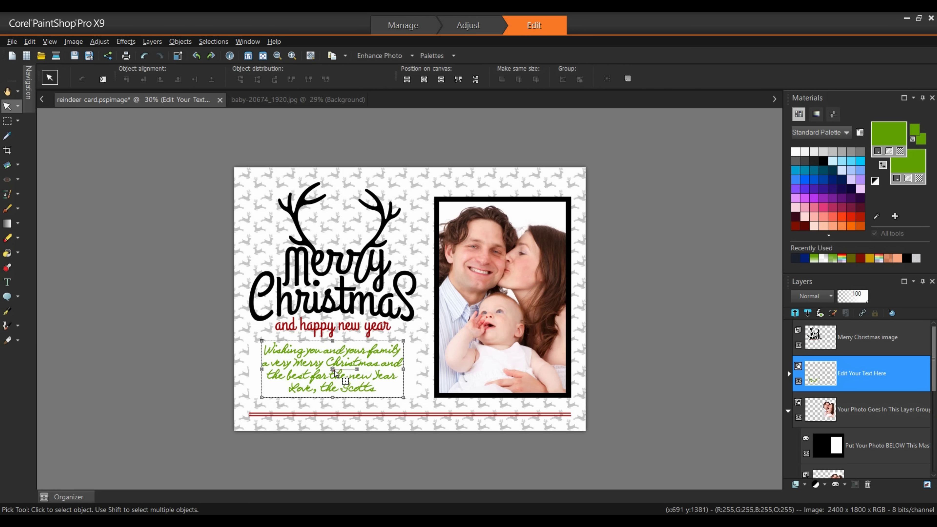
{"action": "left_click_drag", "start_coordinate": [334, 370], "coordinate": [340, 379]}
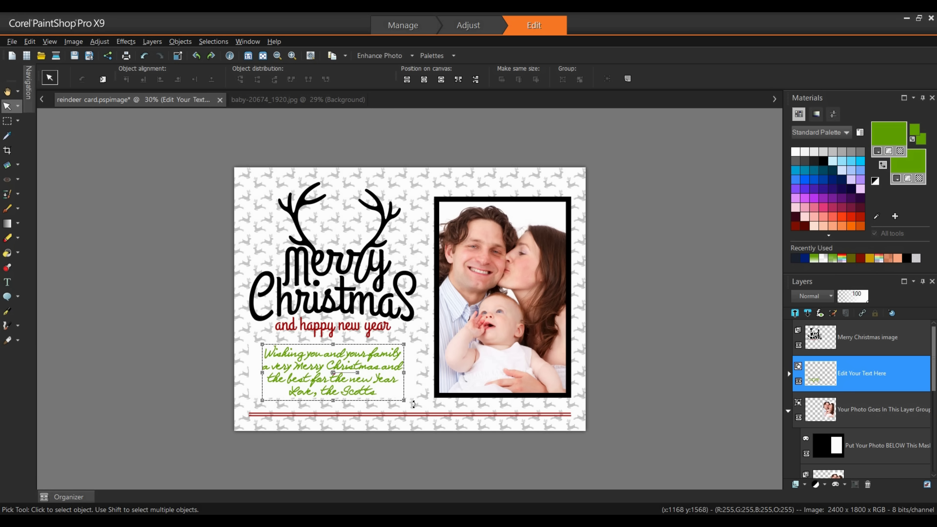
{"action": "key", "text": "ctrl+s"}
{"action": "left_click", "coordinate": [11, 42]}
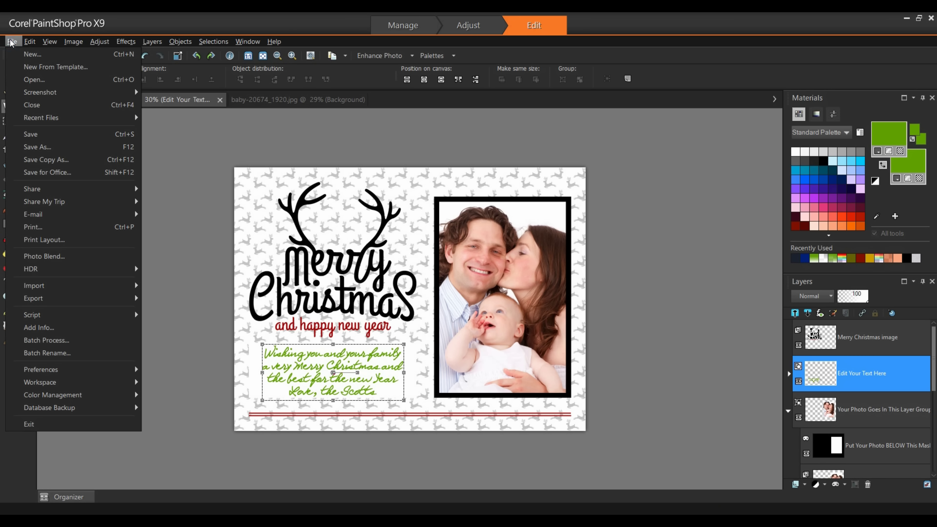
{"action": "left_click", "coordinate": [49, 67]}
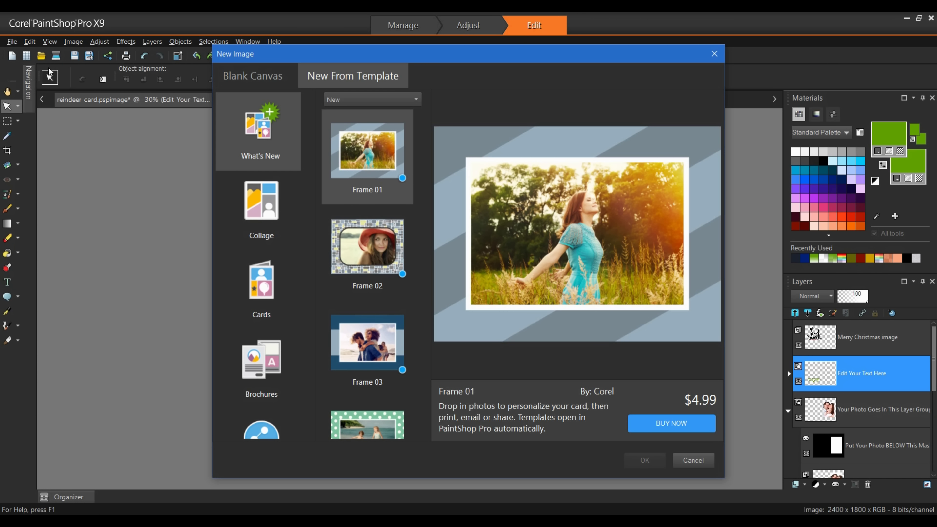
{"action": "left_click", "coordinate": [402, 99]}
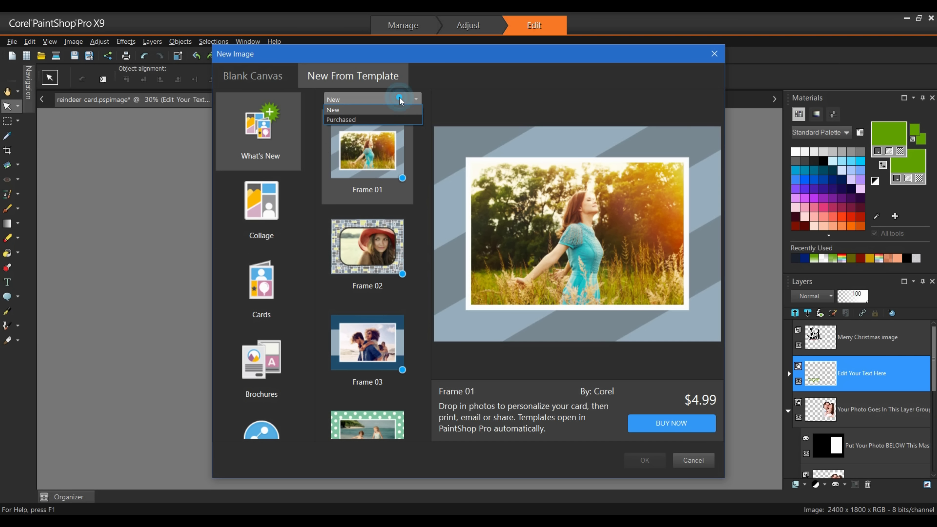
{"action": "left_click", "coordinate": [462, 106]}
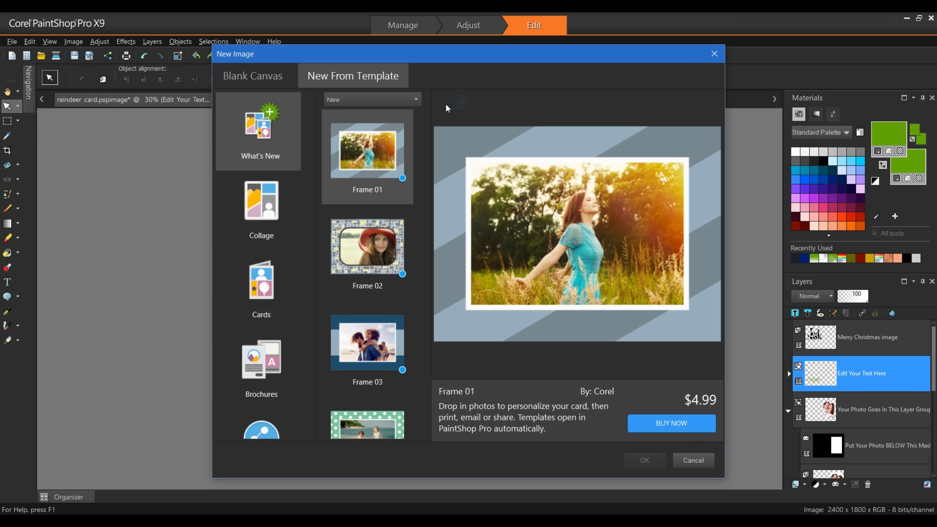
{"action": "left_click", "coordinate": [407, 98]}
{"action": "left_click", "coordinate": [383, 109]}
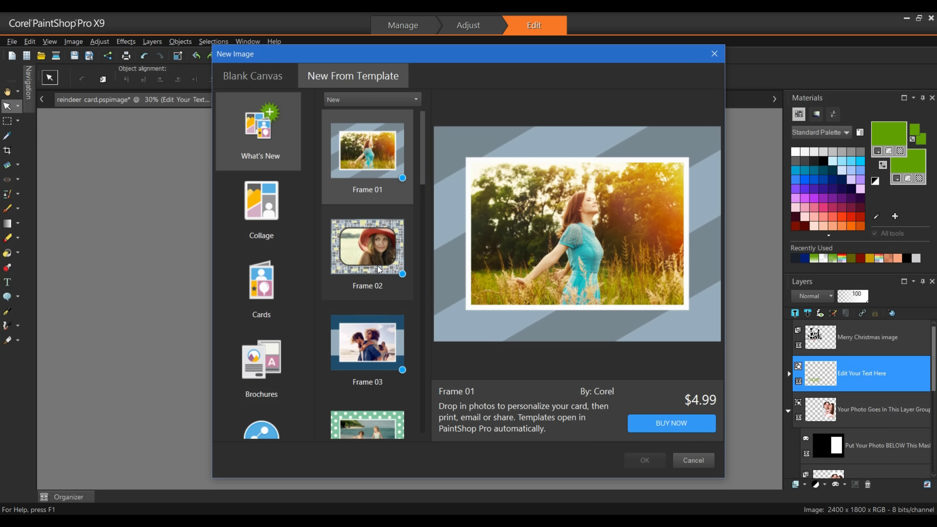
{"action": "left_click", "coordinate": [262, 204]}
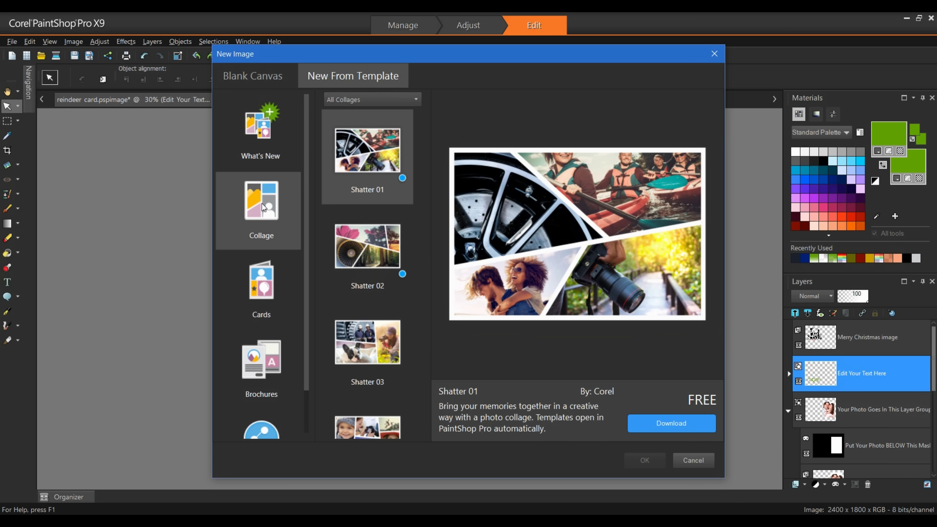
{"action": "left_click", "coordinate": [366, 256]}
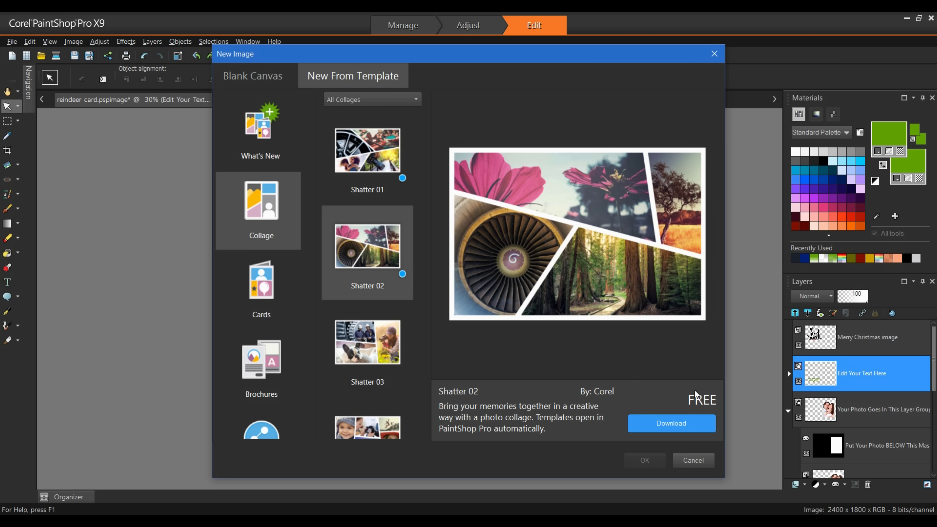
{"action": "left_click", "coordinate": [263, 283]}
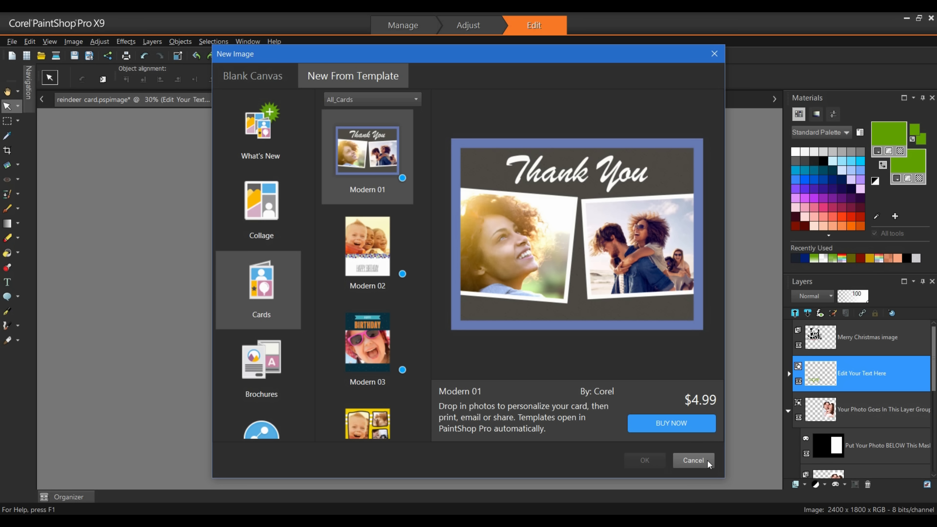
{"action": "left_click", "coordinate": [693, 460]}
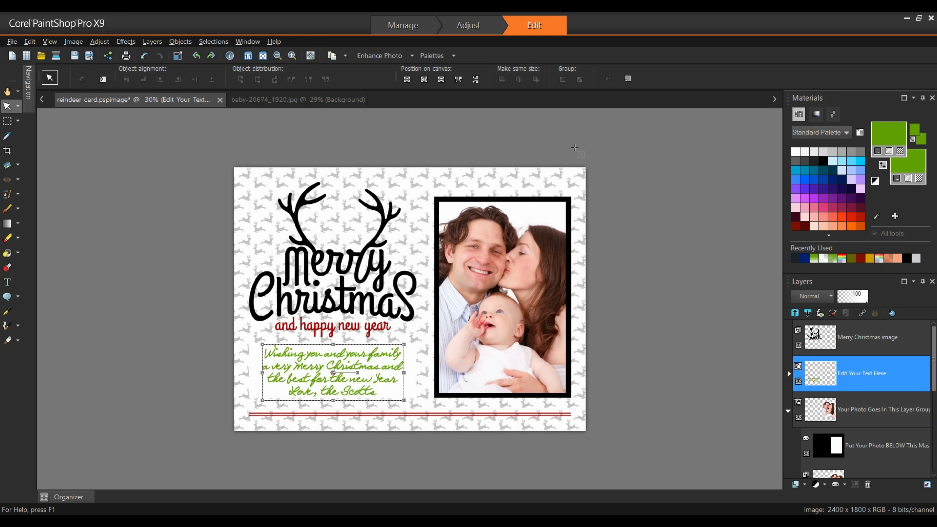